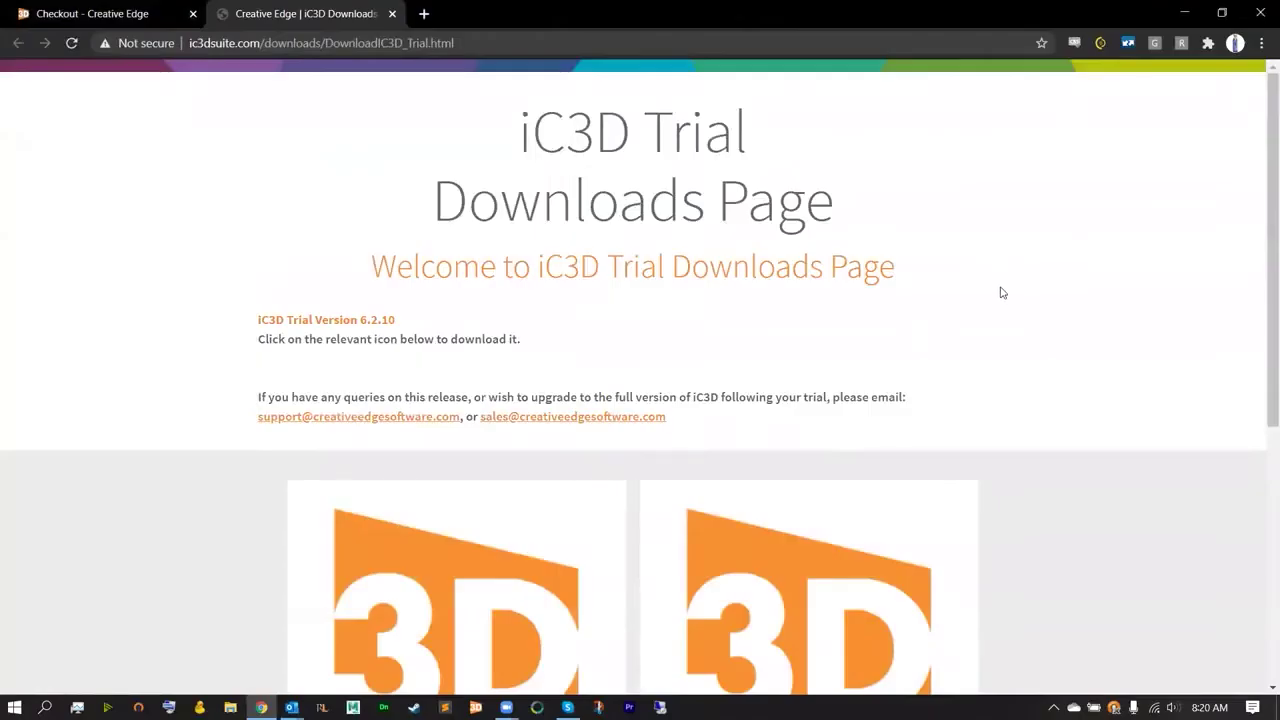
Step: Scroll the iC3D Trial Downloads page to the version 6.2.10 Windows 10 download option
scroll(1002, 292, "down", 4)
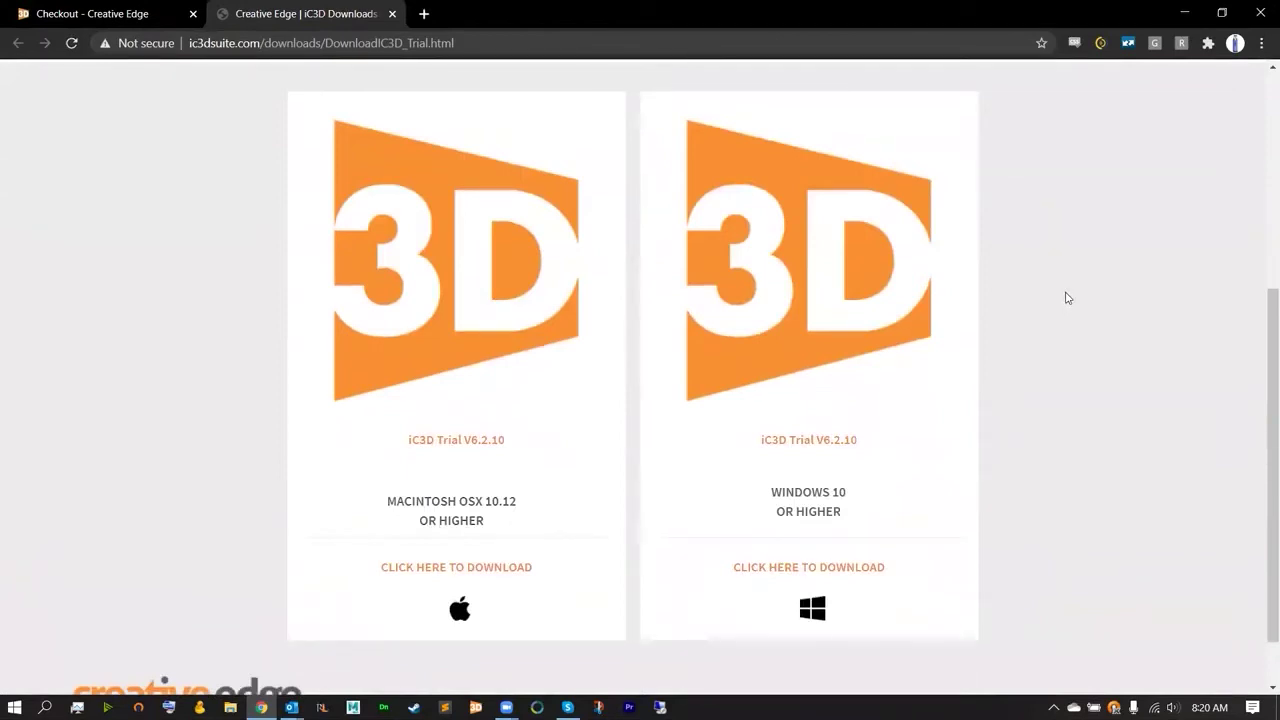
Step: Download the Windows 10 iC3D Trial 6.2.10 installer and save it to the Downloads folder
left_click(852, 421)
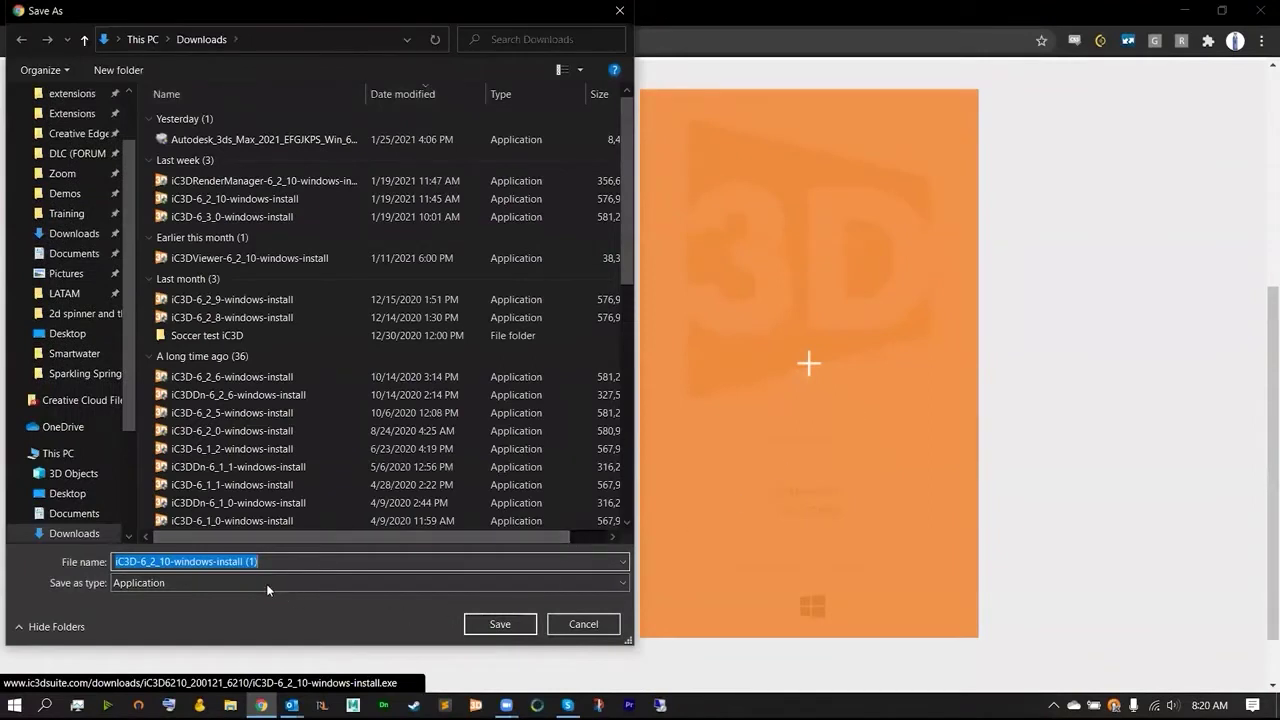
left_click(498, 625)
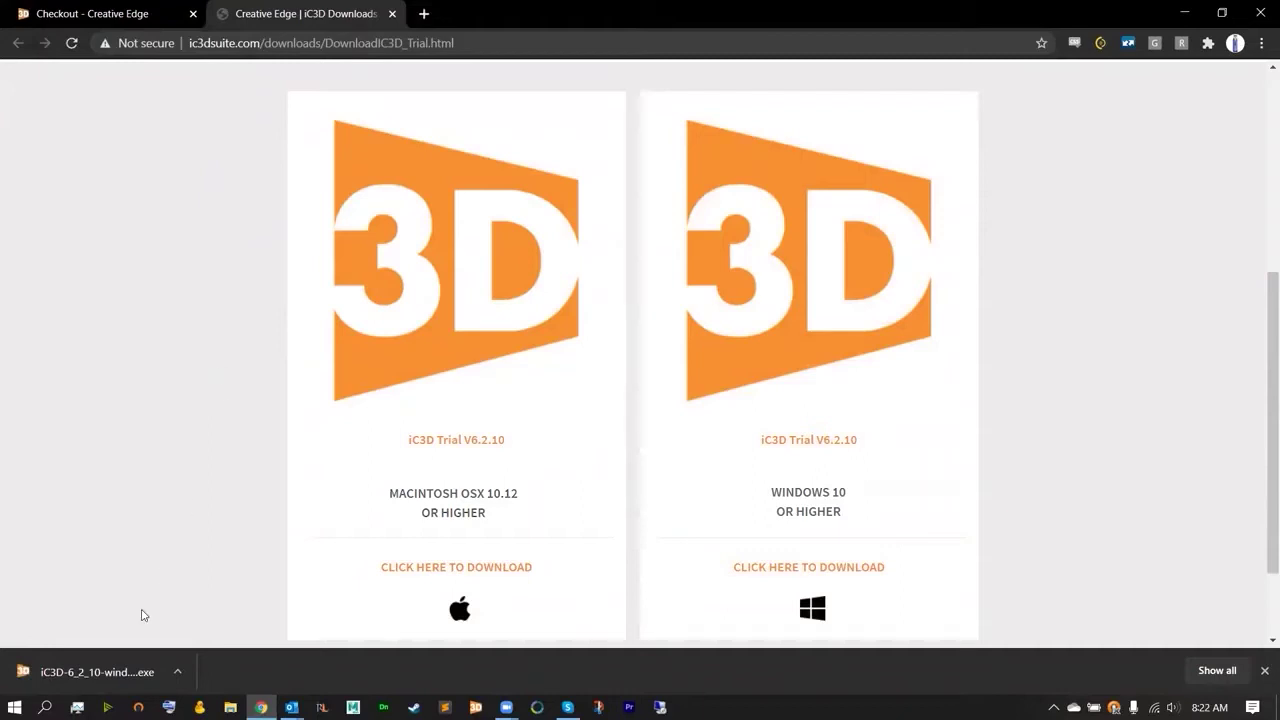
Step: Run the downloaded iC3D installer, choosing 'Run anyway' past the SmartScreen warning
left_click(106, 673)
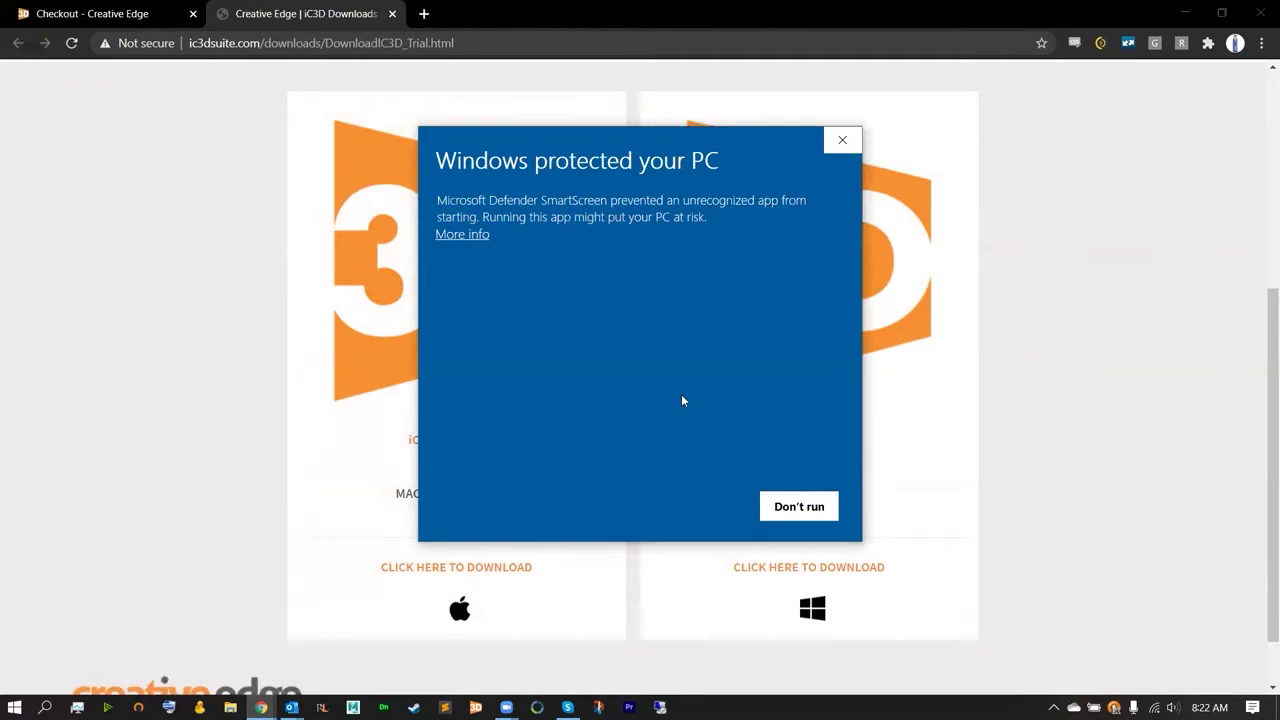
left_click(466, 236)
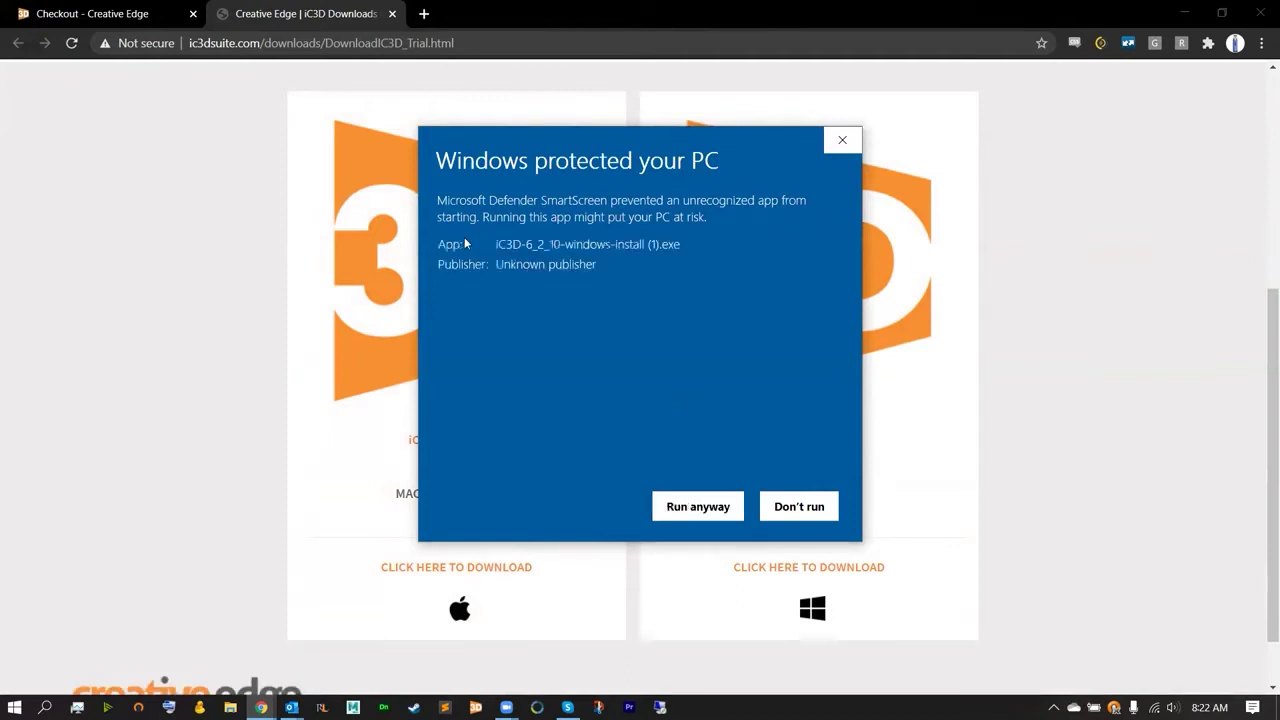
left_click(690, 512)
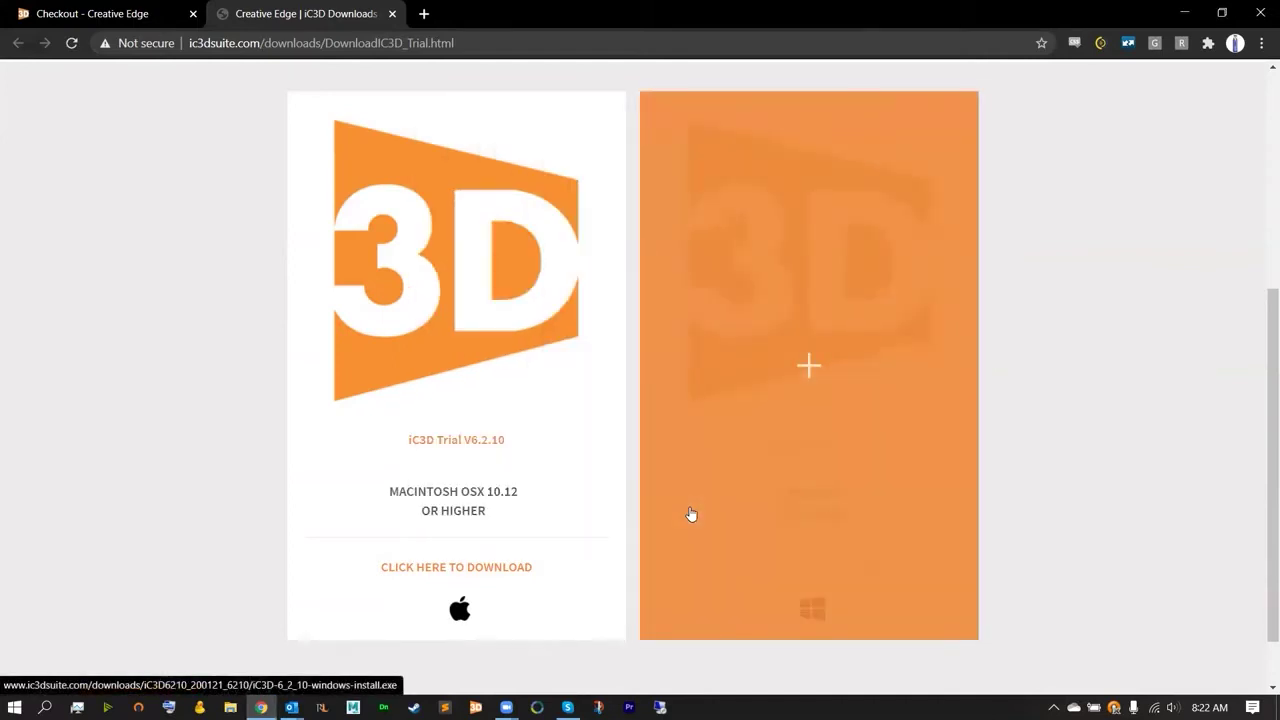
Step: Minimize the browser and email windows, then confirm English as the setup language
left_click(1184, 13)
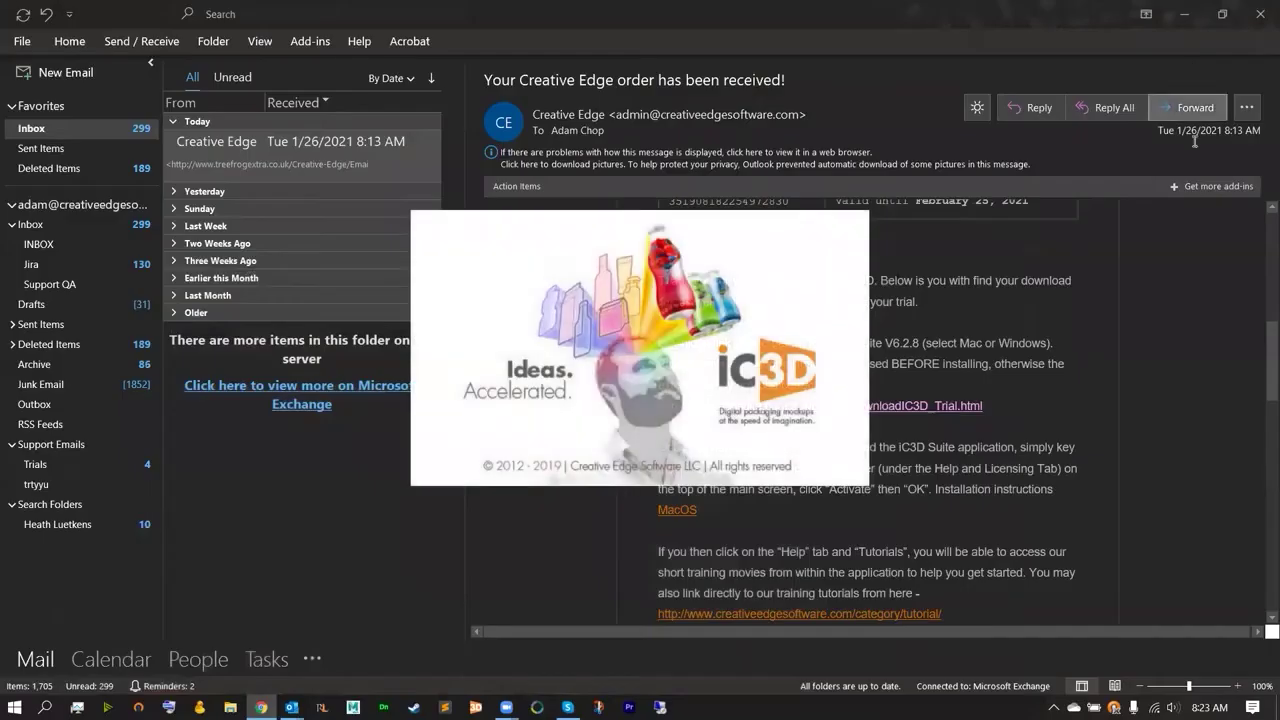
left_click(1185, 13)
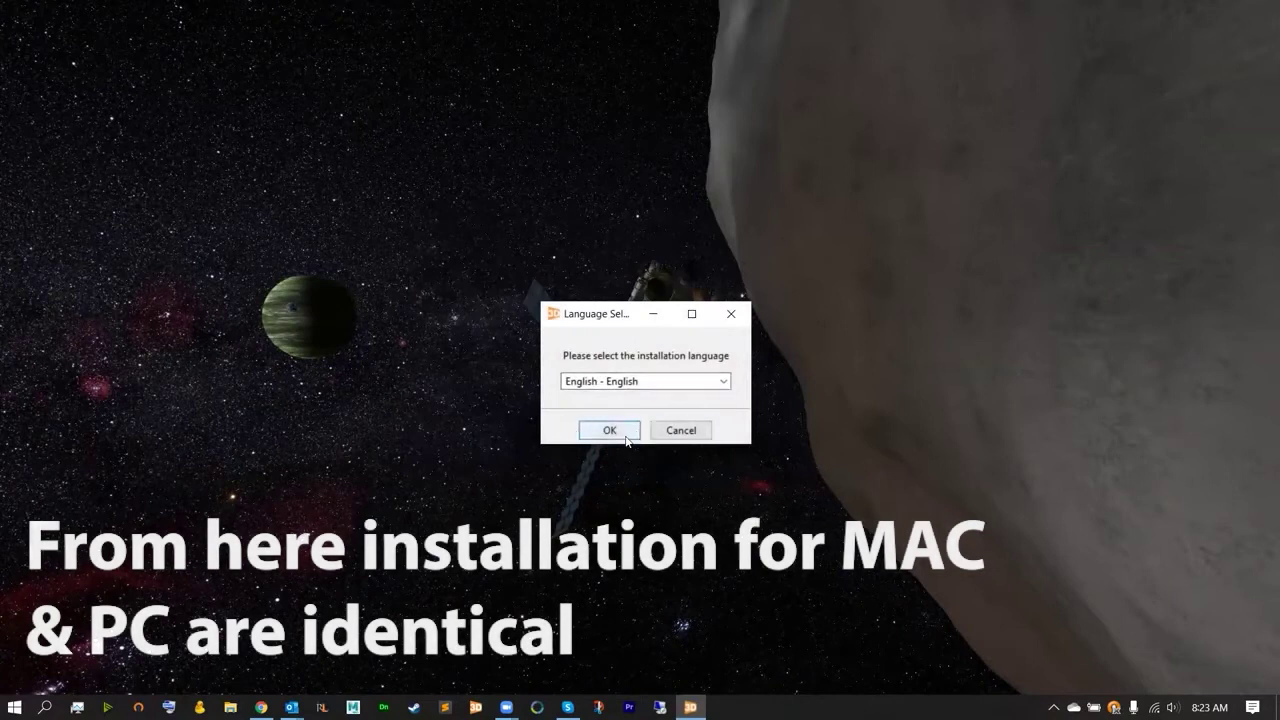
left_click(622, 435)
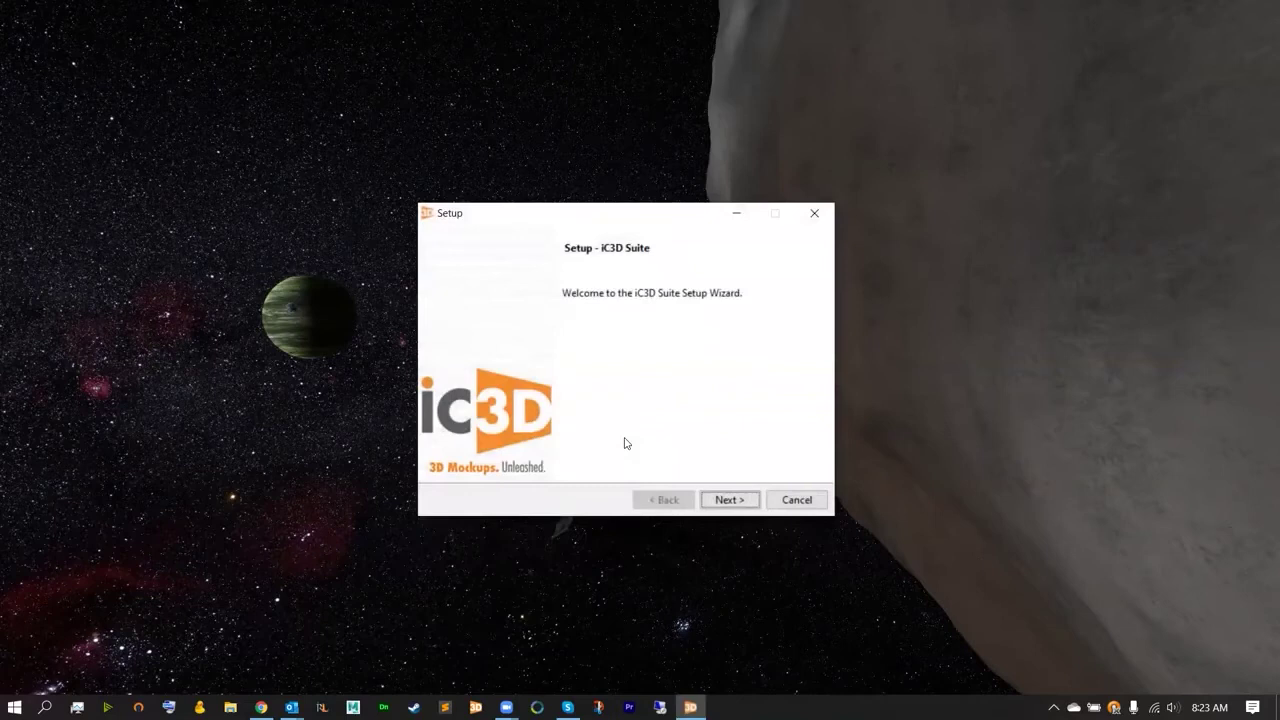
Step: Move past the Welcome page and accept the license agreement
left_click(716, 501)
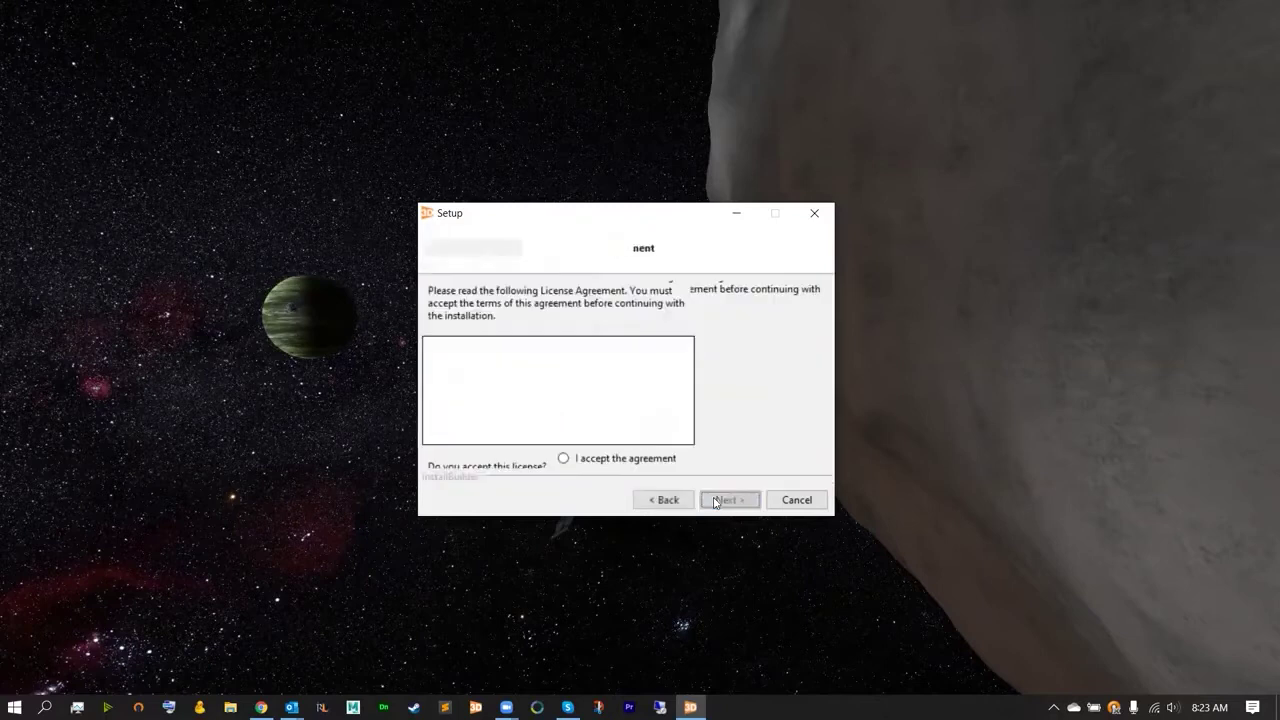
left_click(574, 442)
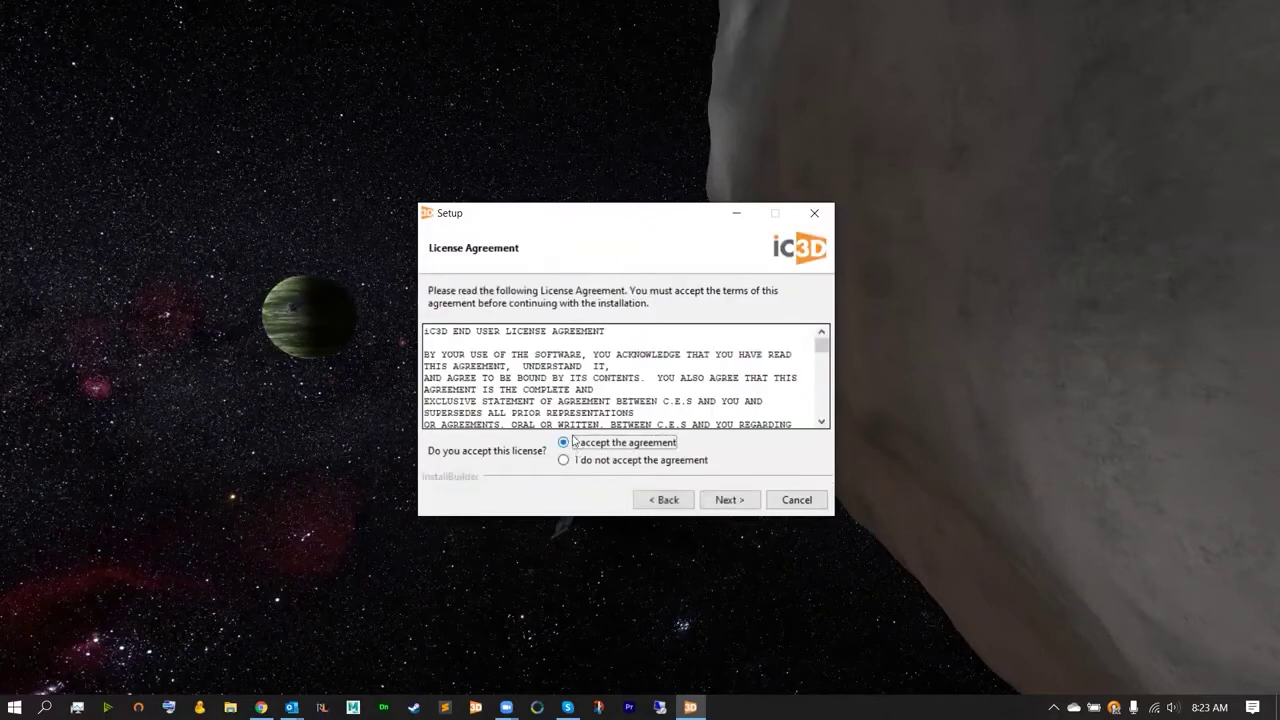
scroll(826, 362, "down", 5)
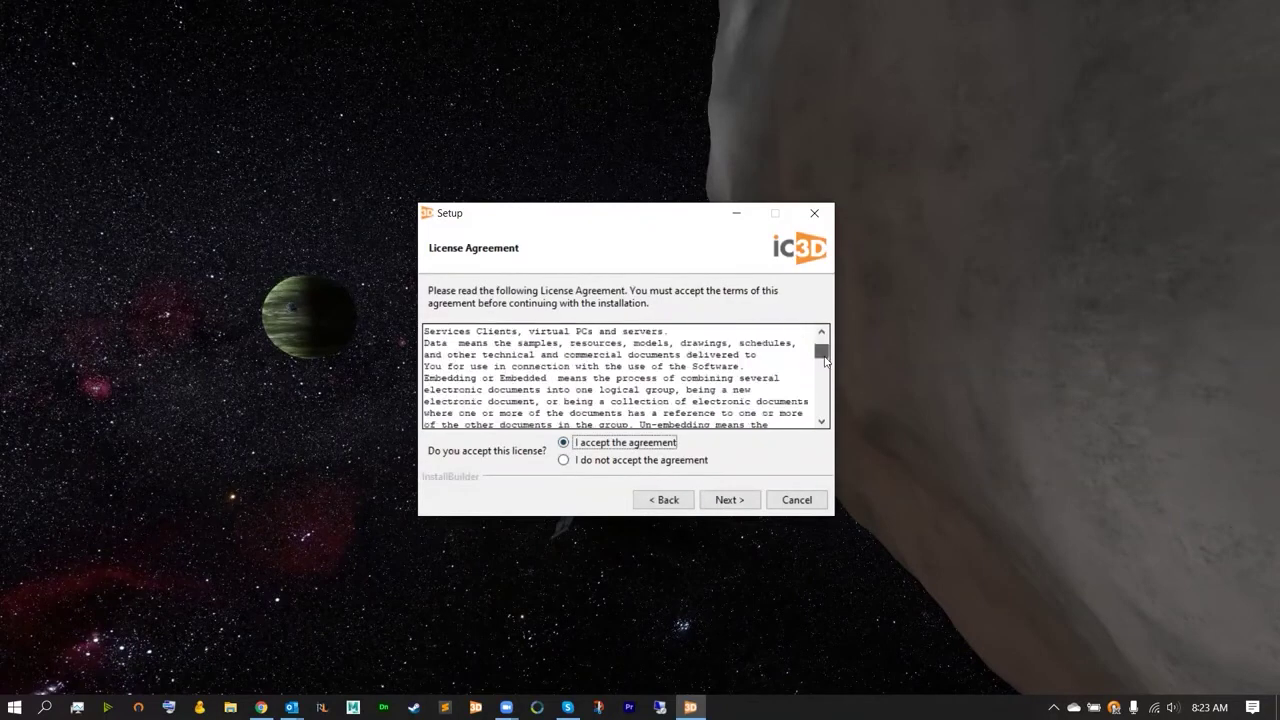
left_click_drag(826, 362, 820, 420)
Step: Keep the default C:\Program Files\iC3D Suite directory and run the installation to completion
left_click(731, 500)
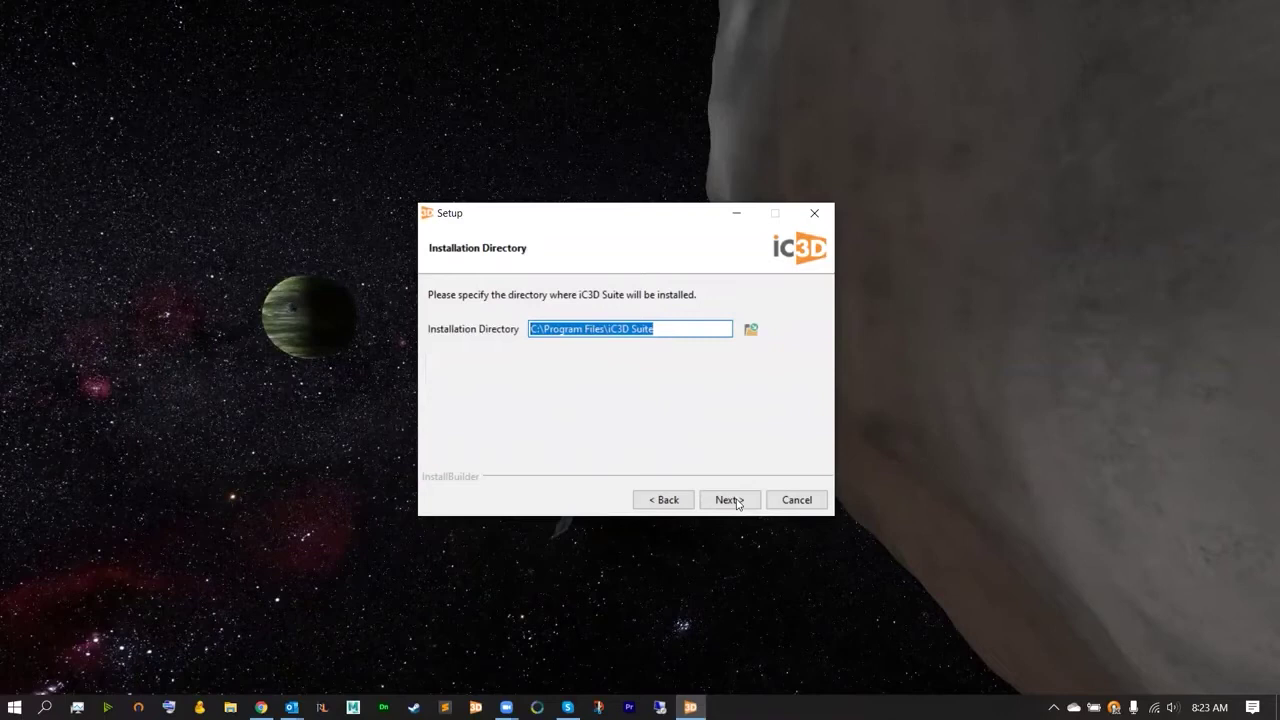
left_click(737, 503)
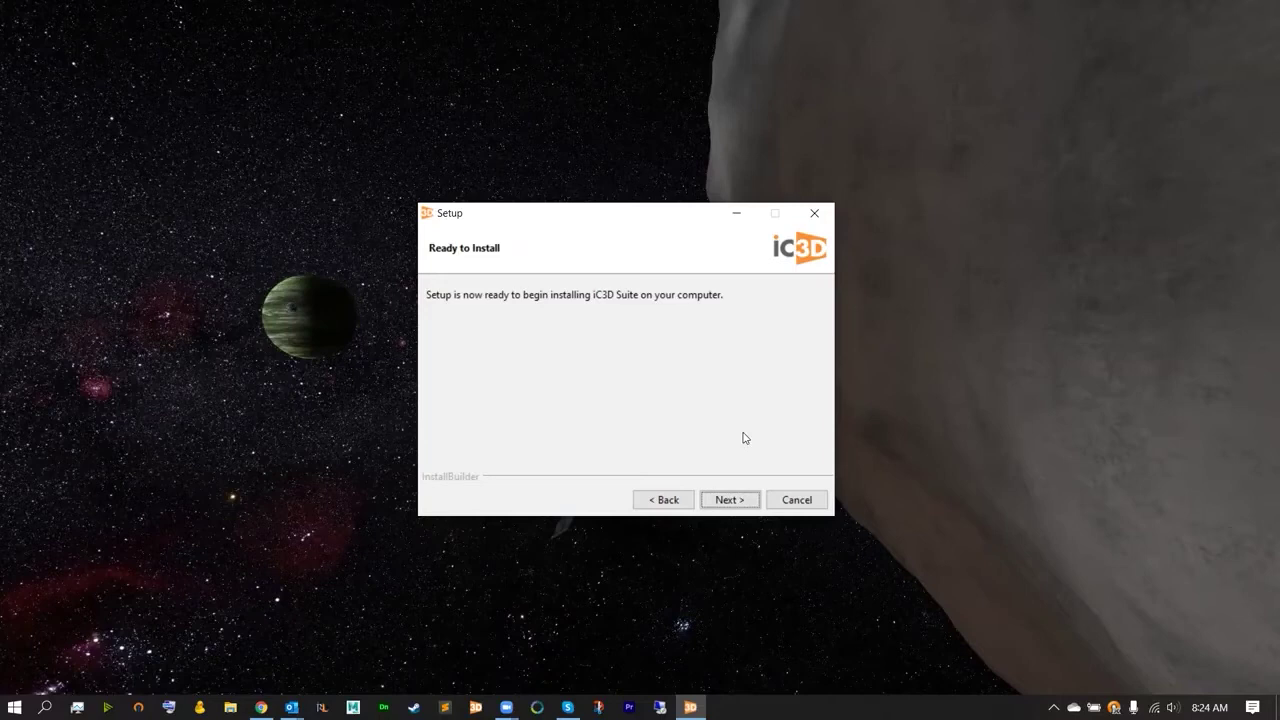
left_click(731, 500)
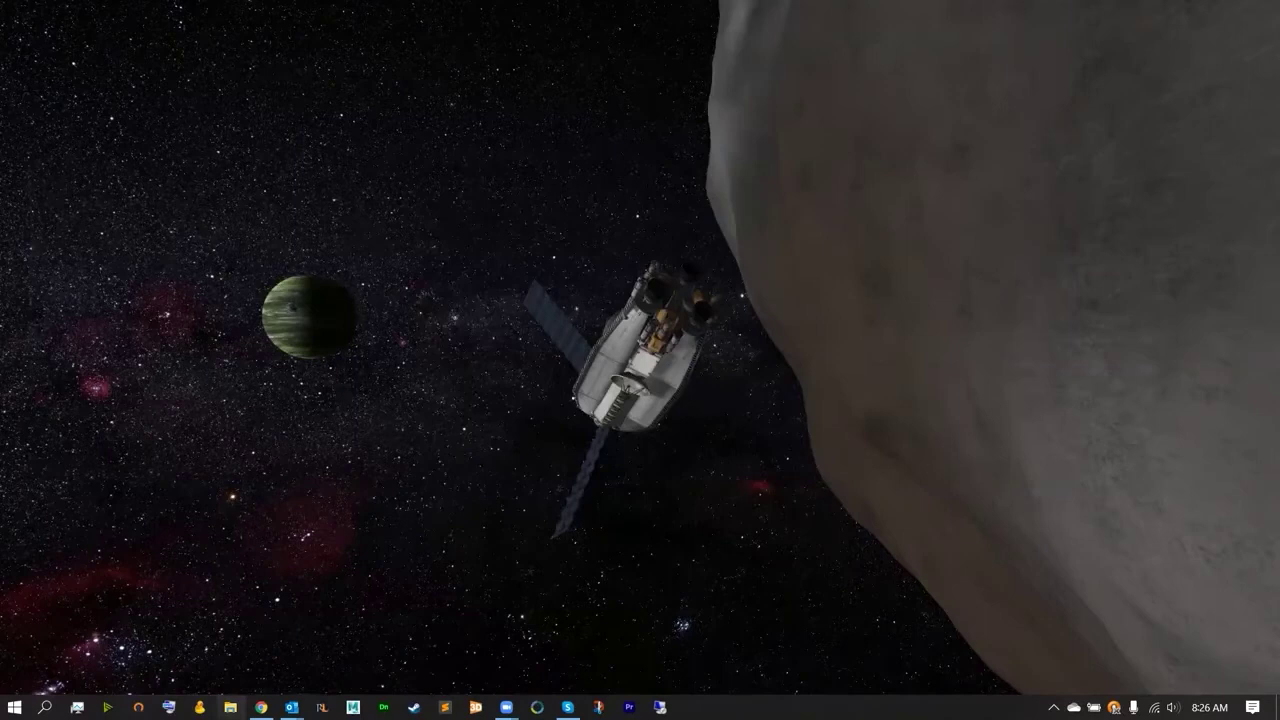
Step: Open an enlarged File Explorer window and browse to C:\Program Files\iC3D Suite
key("super+e")
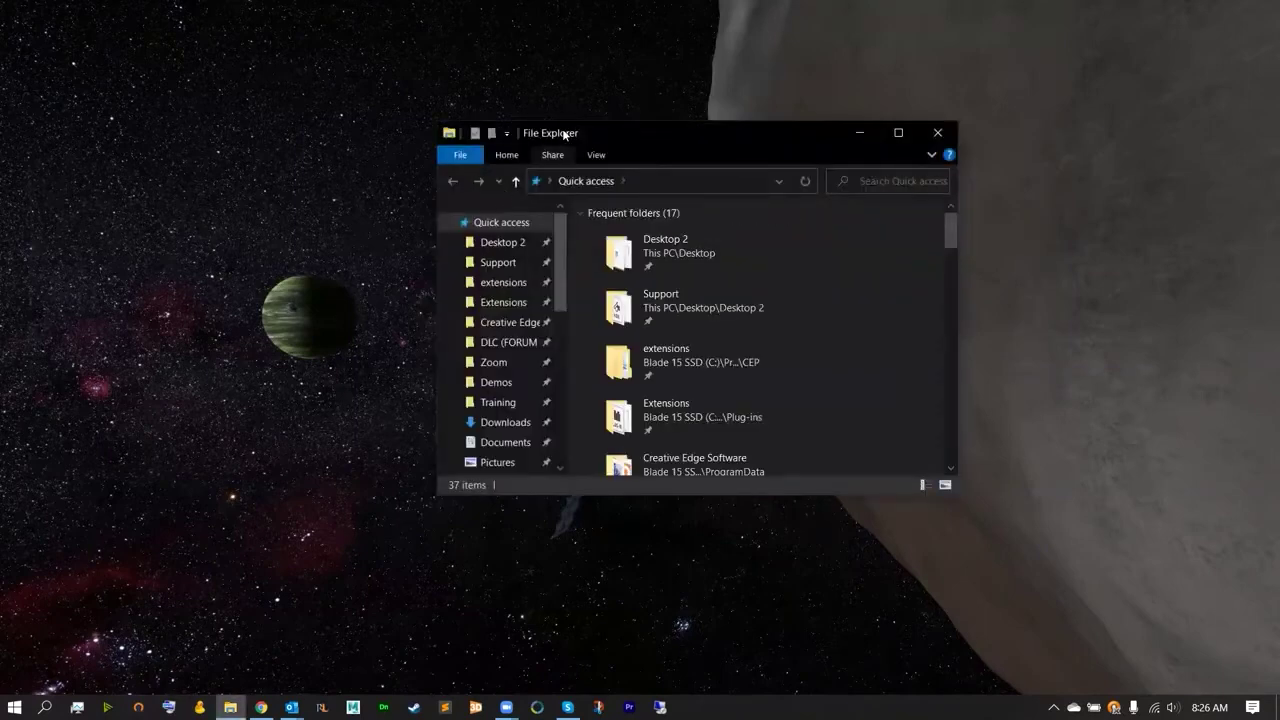
left_click_drag(564, 133, 340, 62)
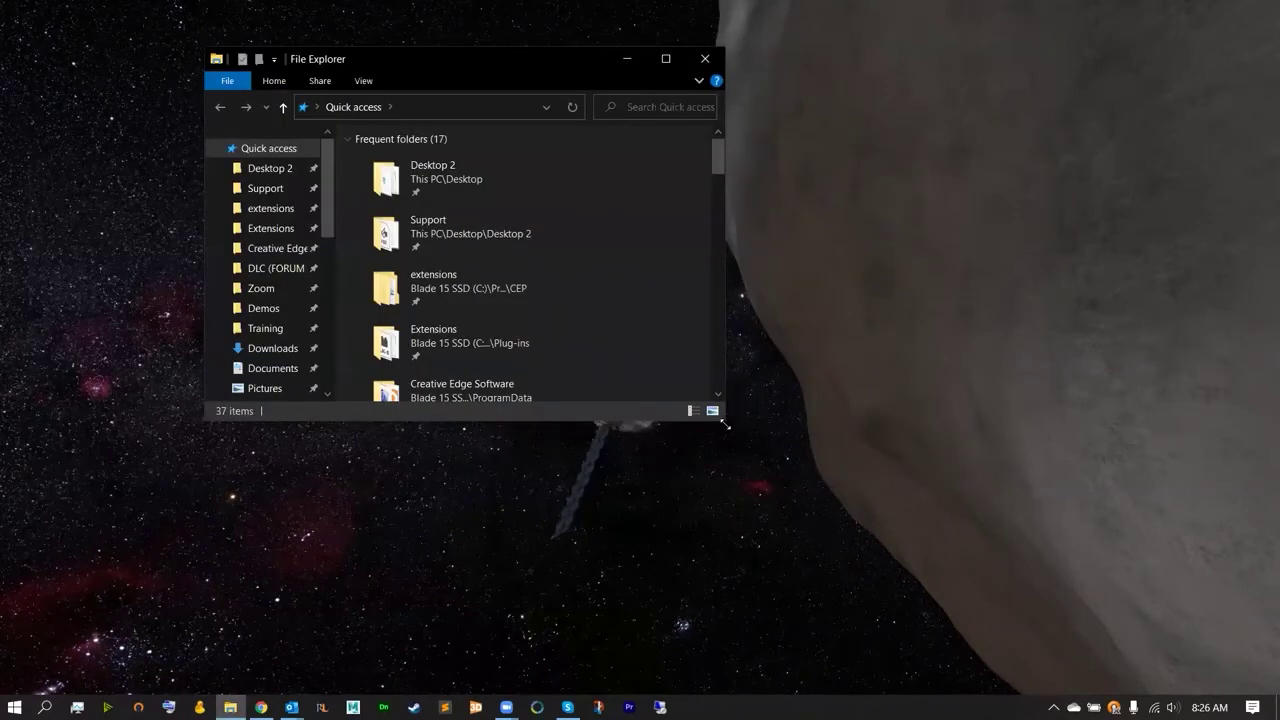
left_click_drag(725, 424, 800, 622)
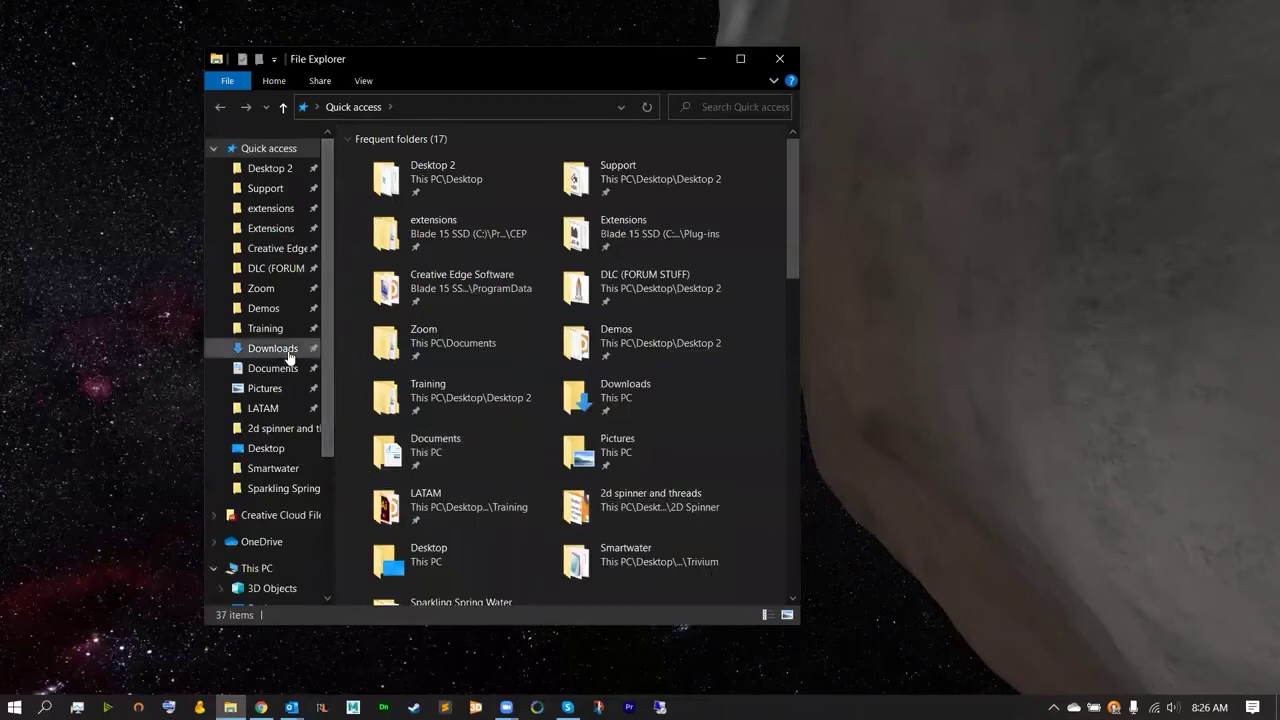
scroll(275, 350, "down", 3)
left_click(283, 575)
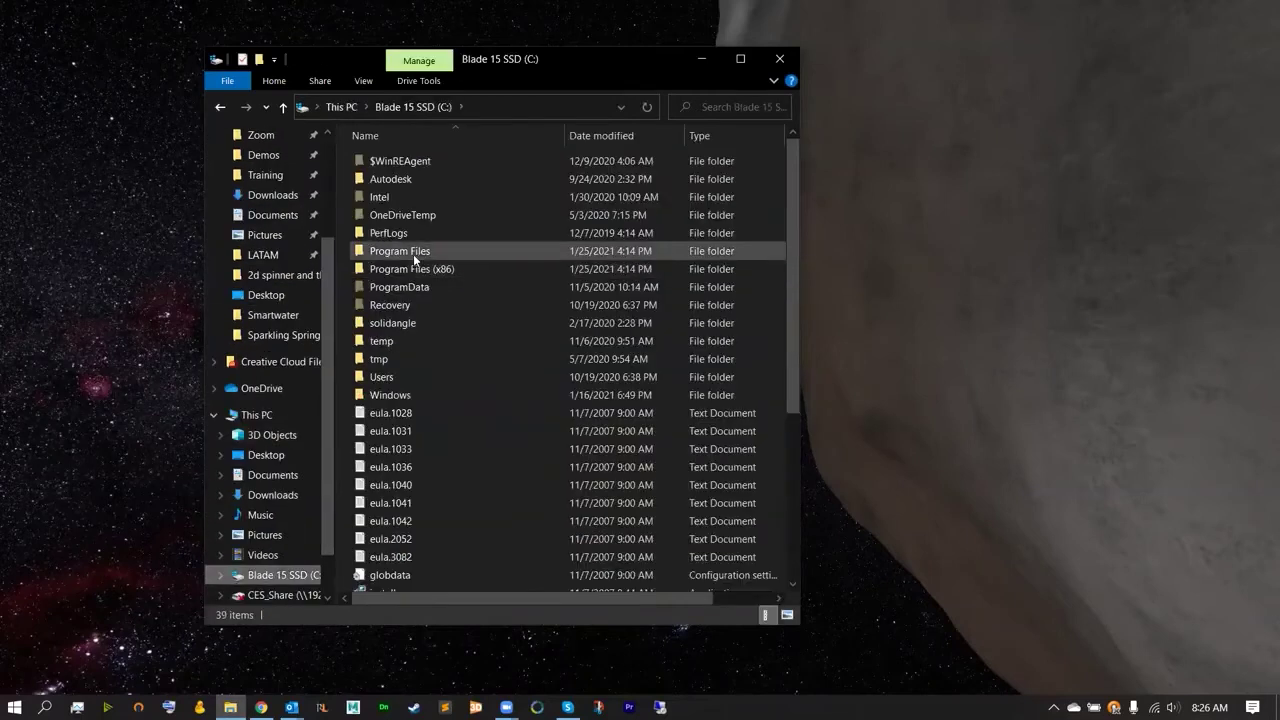
double_click(413, 254)
scroll(413, 254, "down", 1)
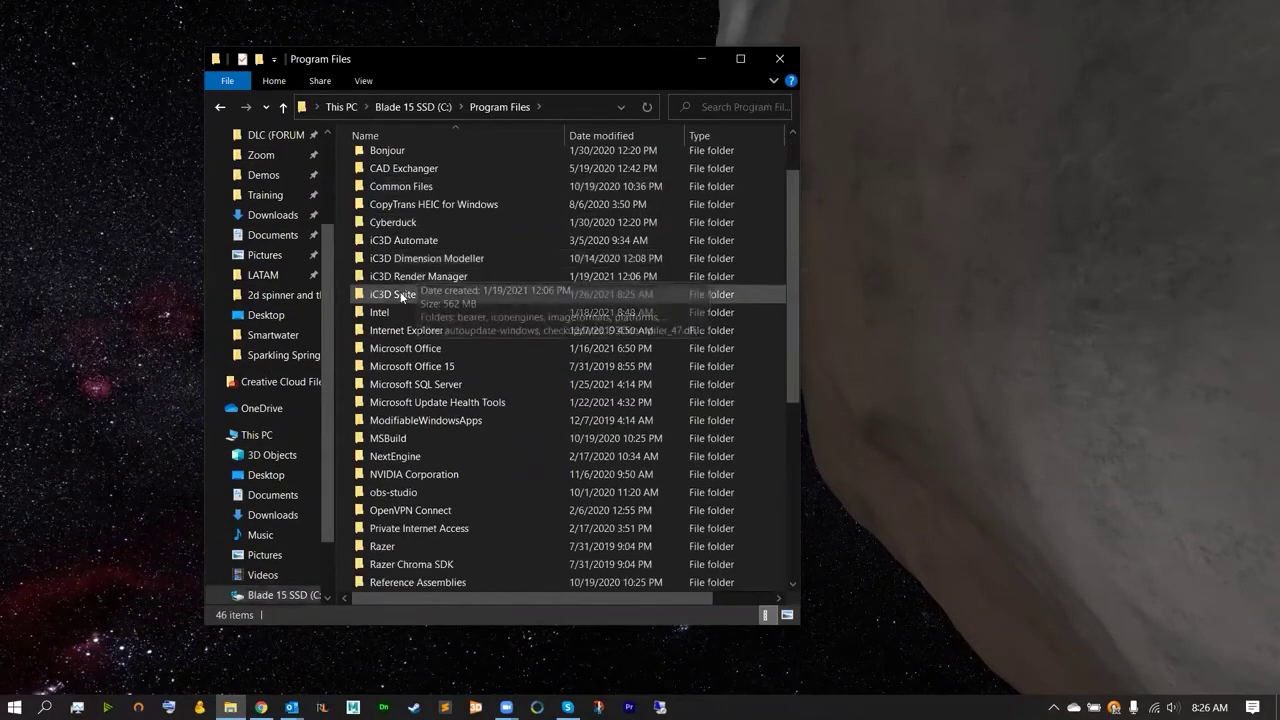
double_click(401, 294)
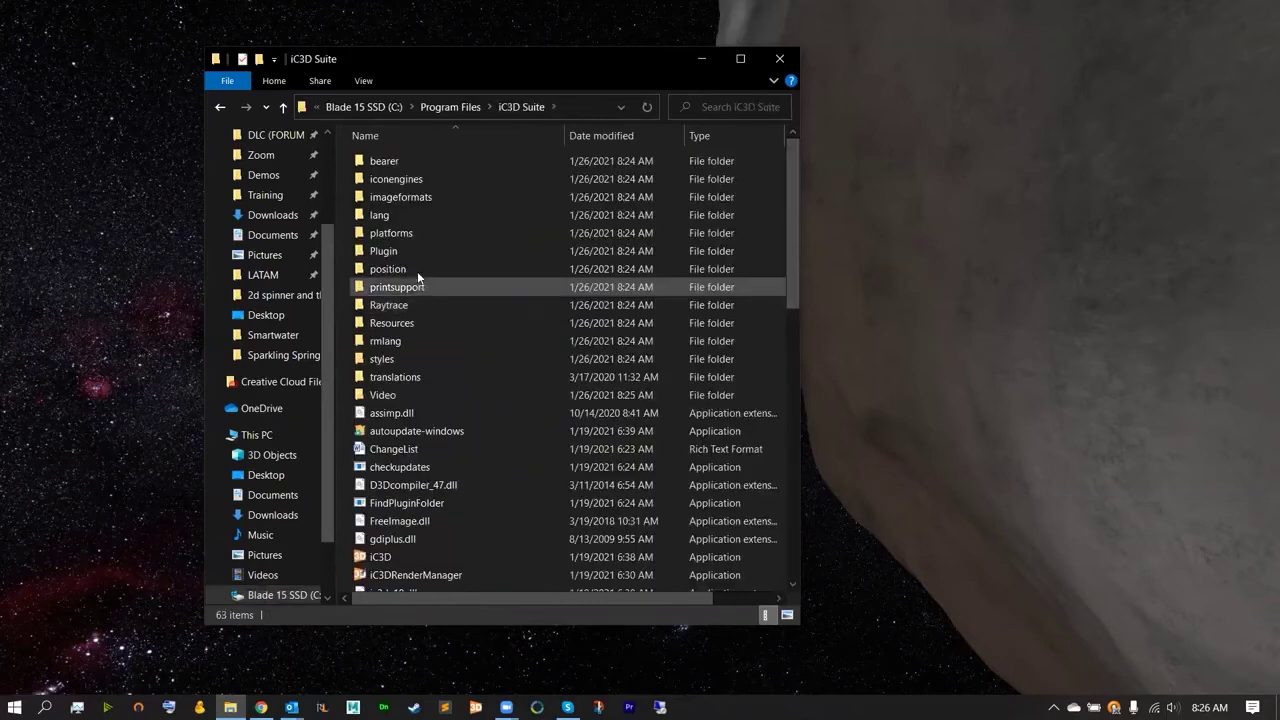
scroll(425, 259, "down", 3)
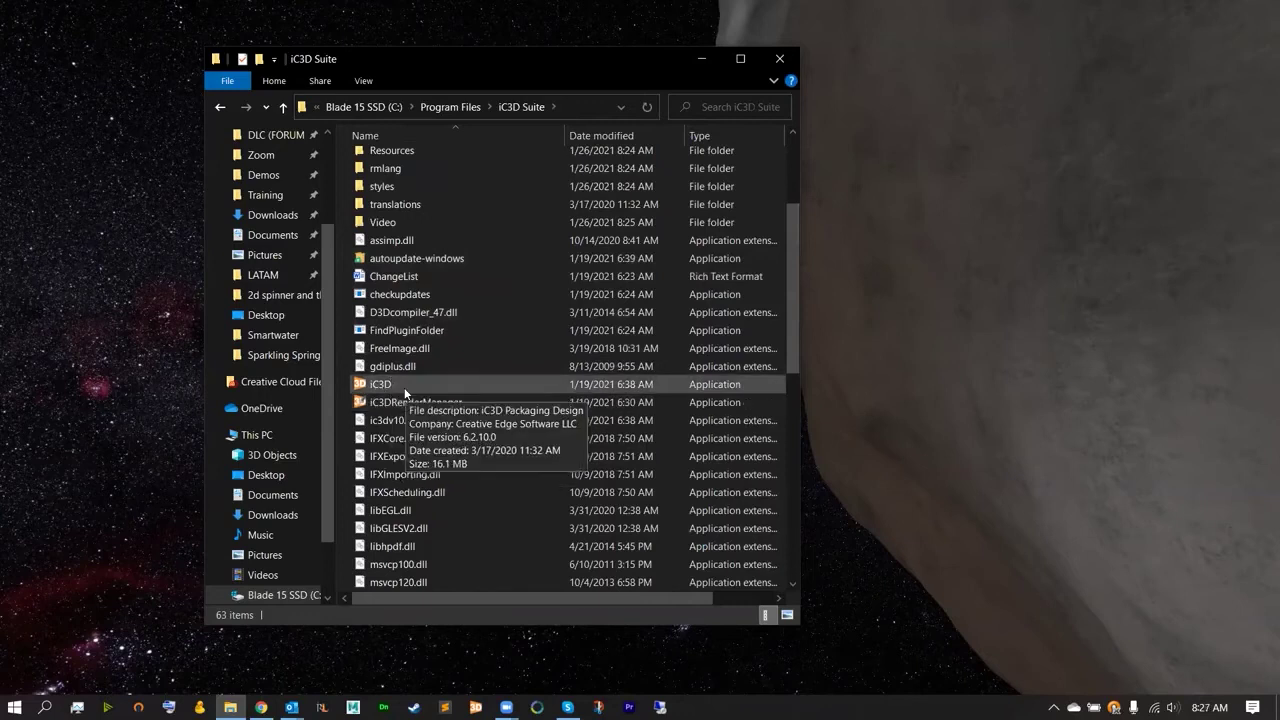
Step: Launch iC3D.exe, paste the license number, activate it, and dismiss the success message
double_click(404, 387)
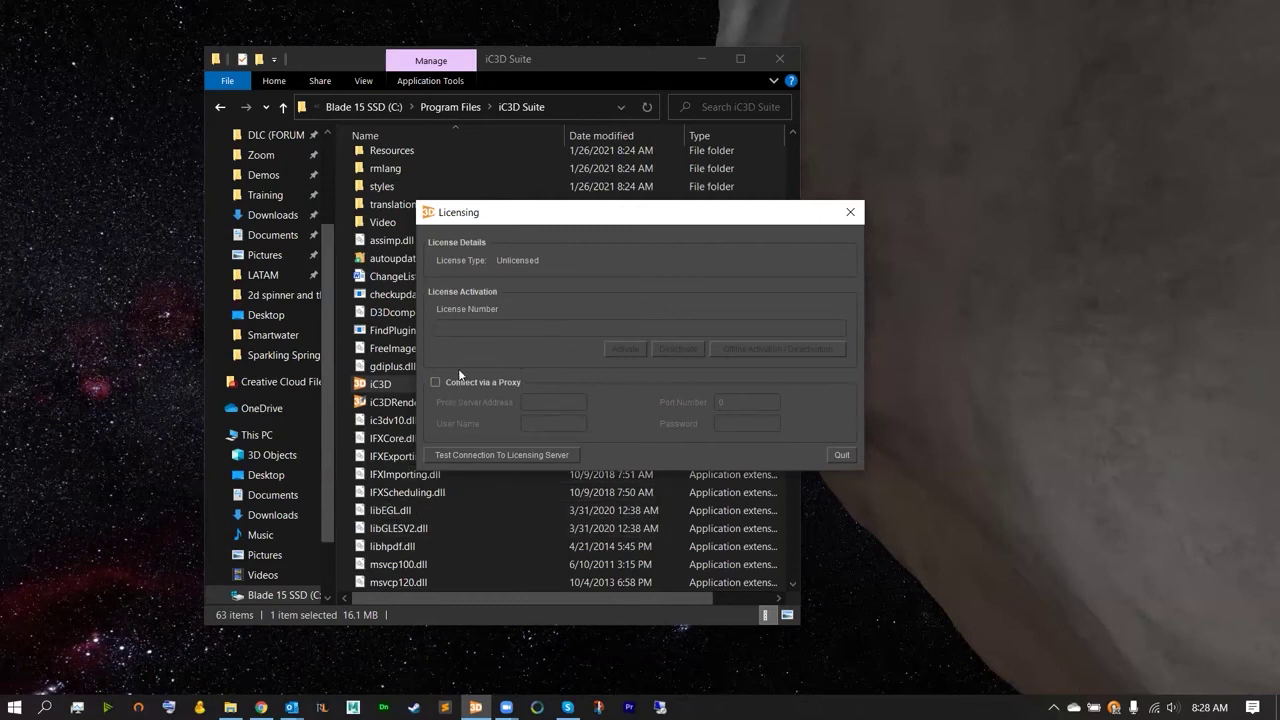
key("ctrl+v")
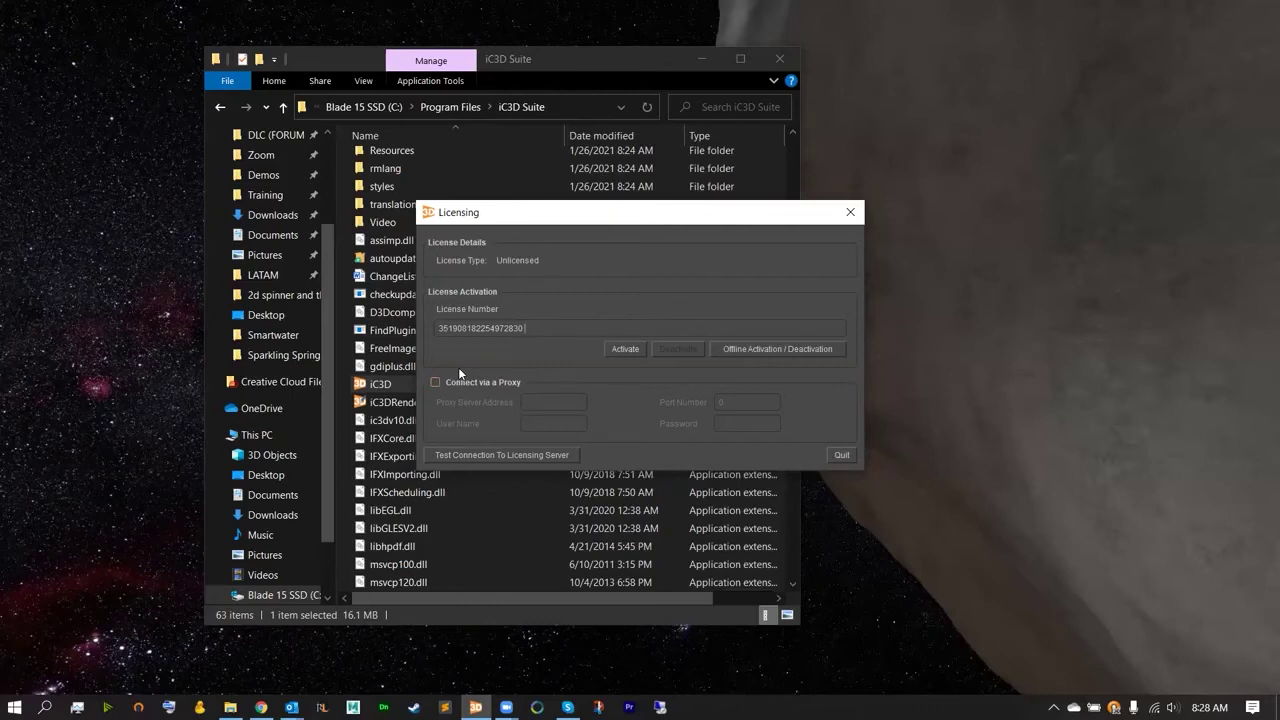
left_click(624, 349)
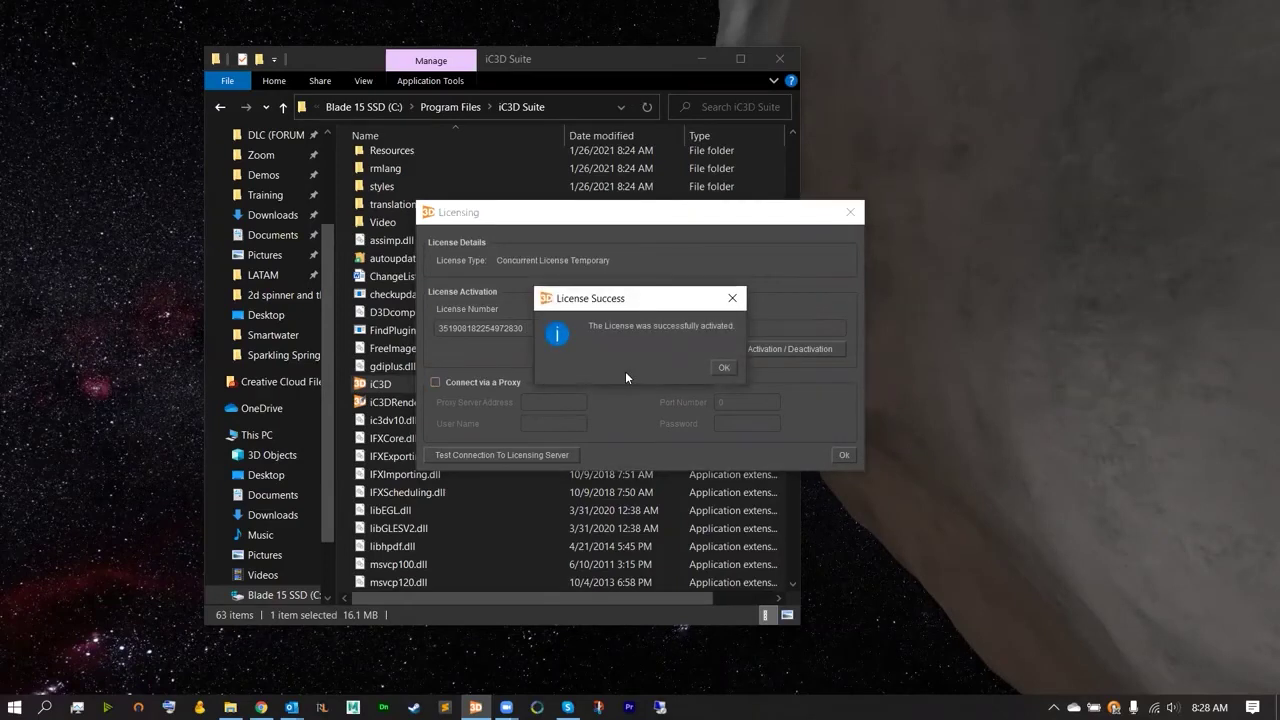
left_click(722, 369)
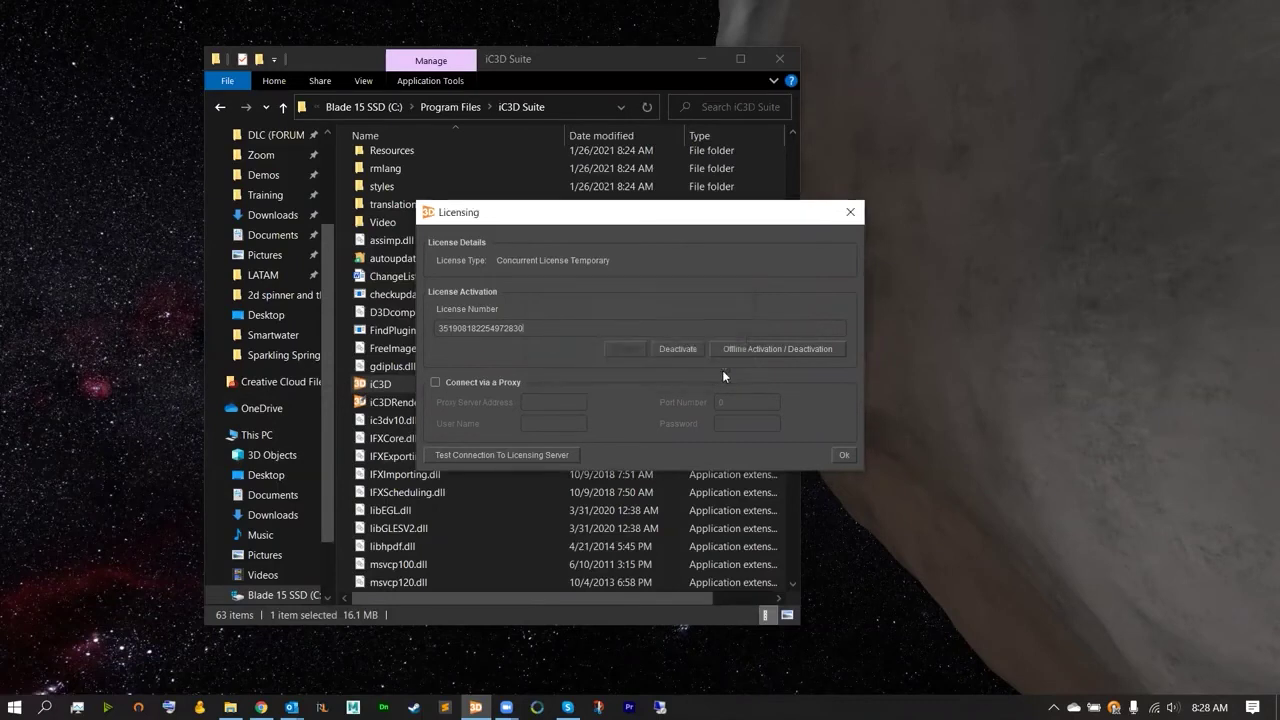
Step: Close the Licensing window so iC3D Designer 6.2.10 continues starting up
left_click(843, 457)
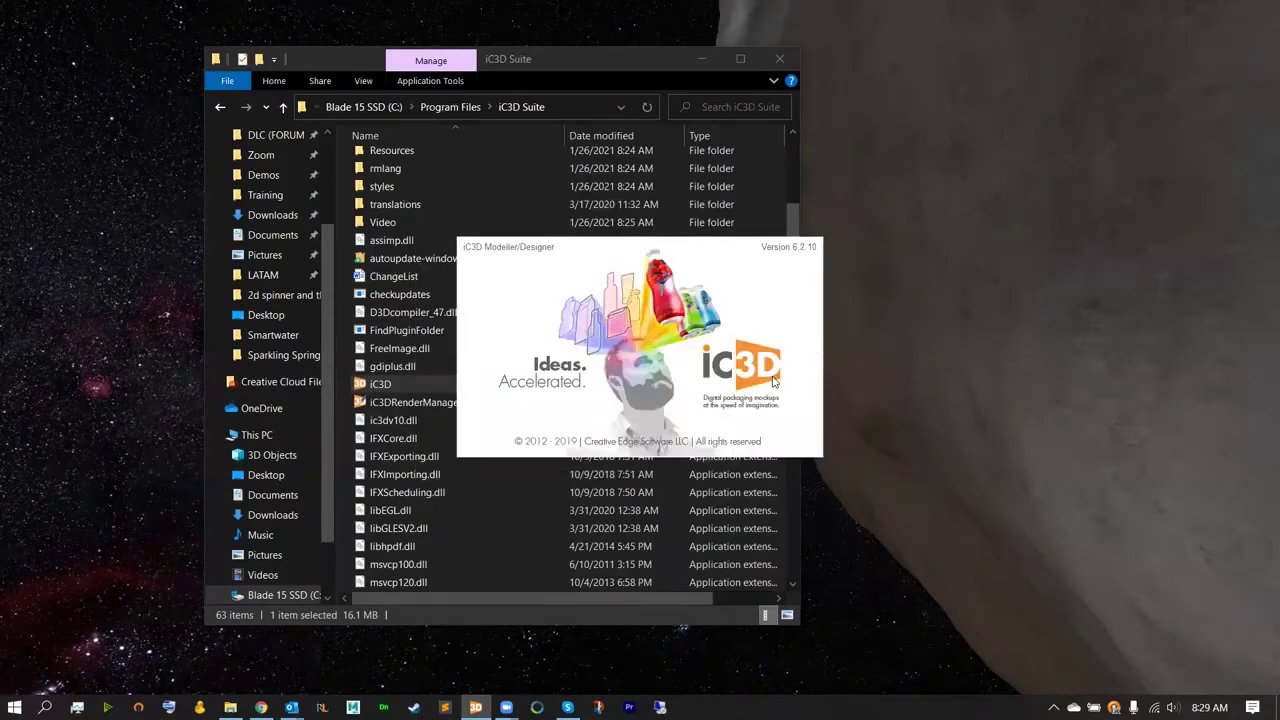